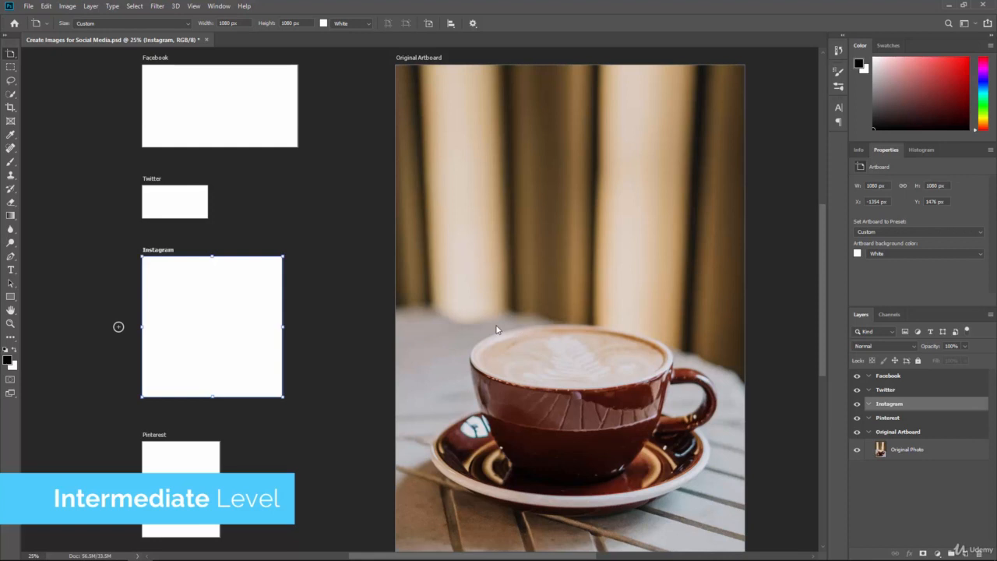
Add a Color Lookup adjustment layer above the Original Photo layer.
left_click_drag(519, 363, 487, 332)
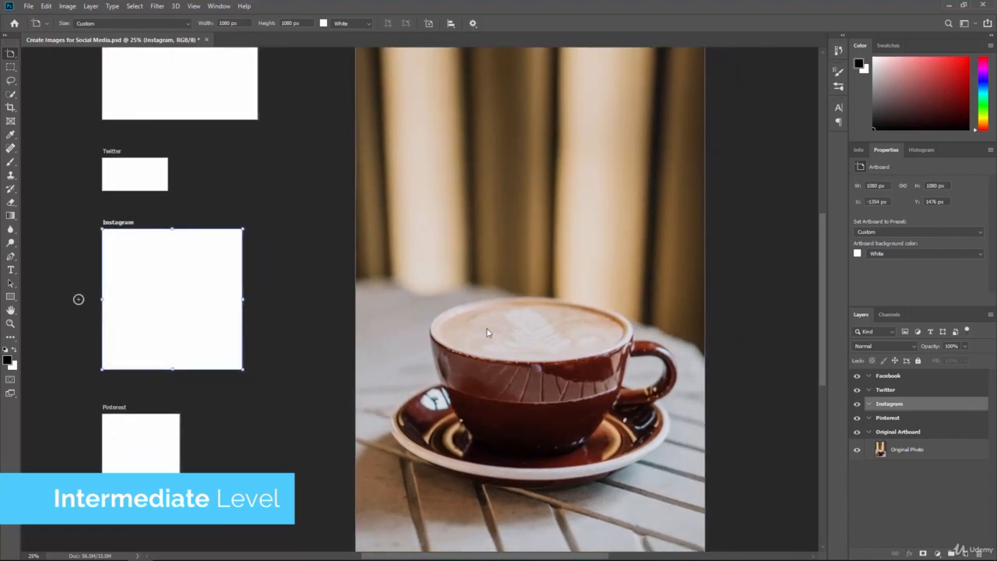
scroll(487, 333, "down", 1)
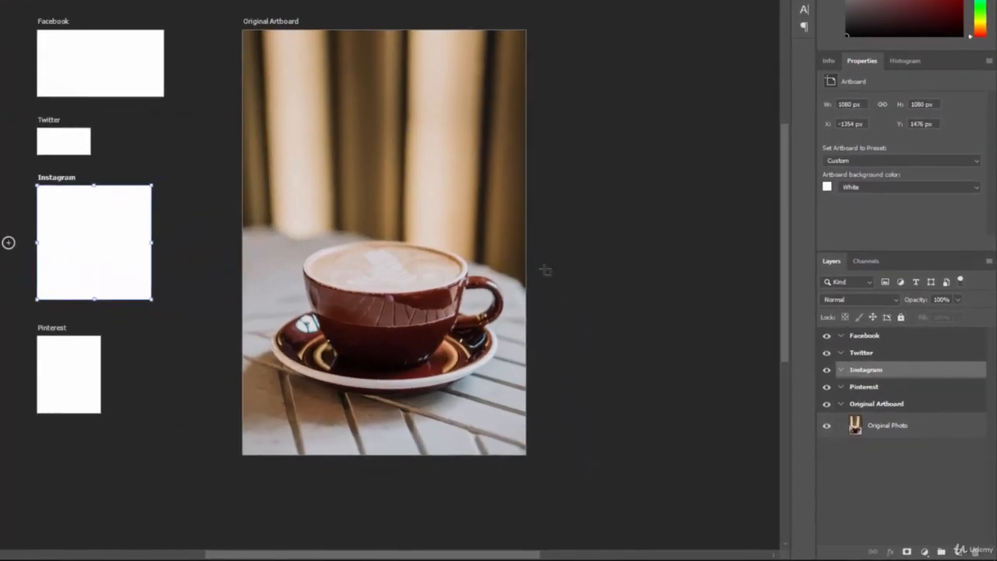
left_click(900, 447)
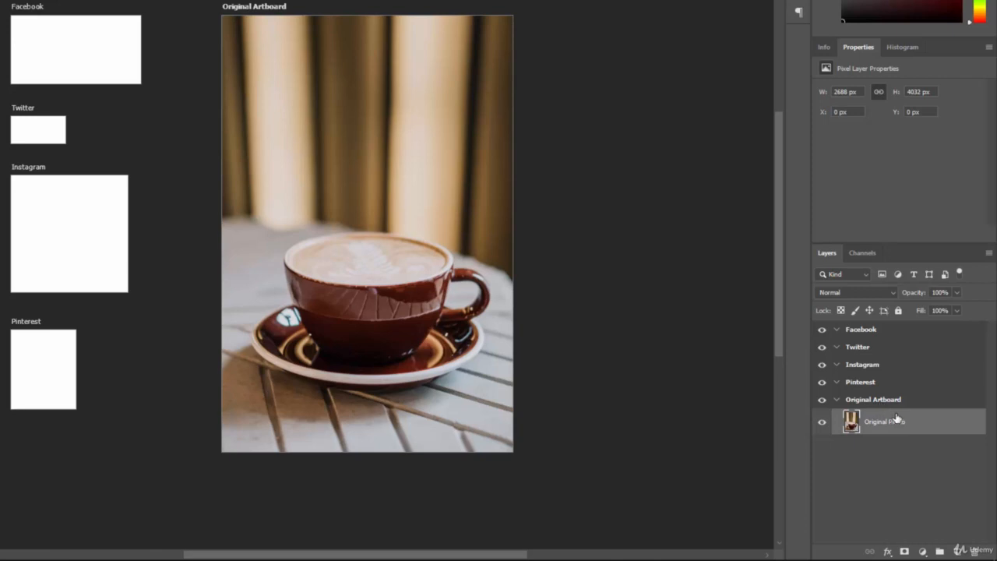
left_click(922, 551)
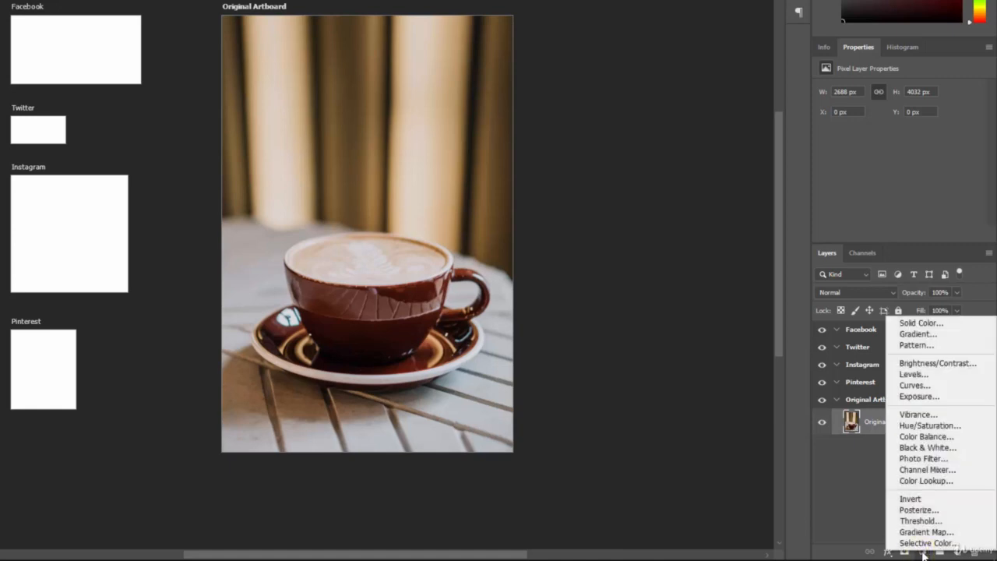
left_click(957, 482)
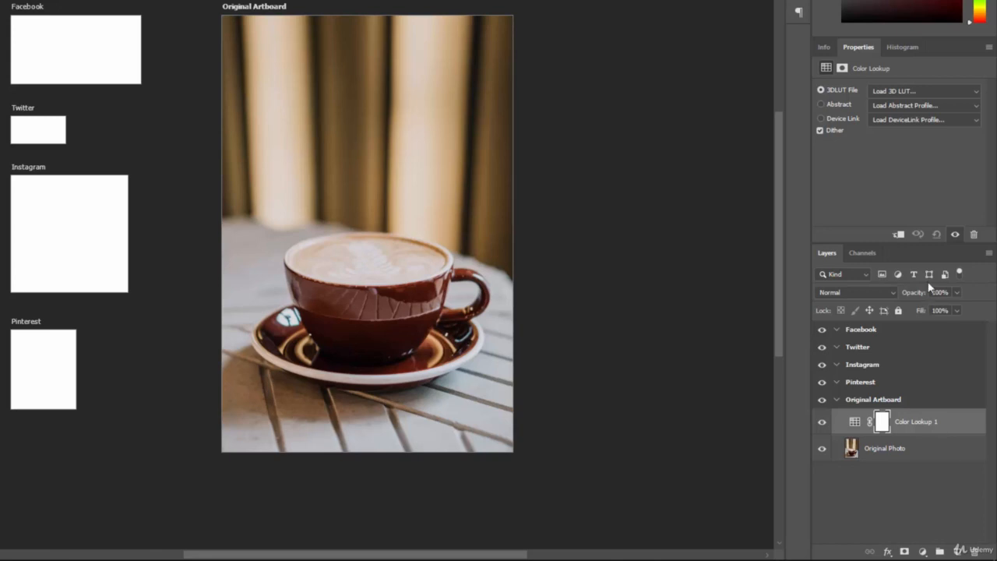
Try the Bleach Bypass.look and DropBlues.3DL LUTs on the Color Lookup layer, and settle on Crisp_Warm.look.
left_click(935, 93)
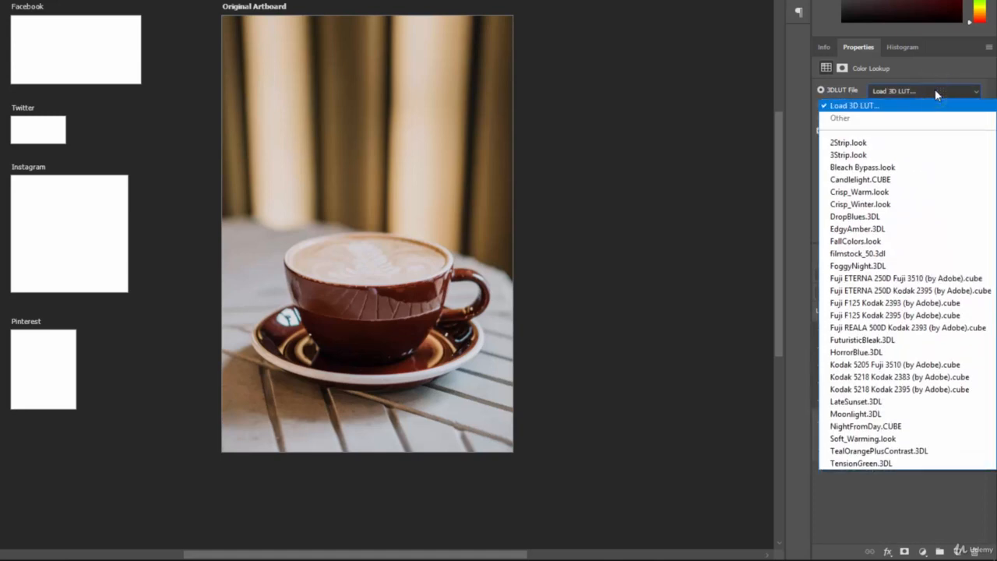
left_click(924, 168)
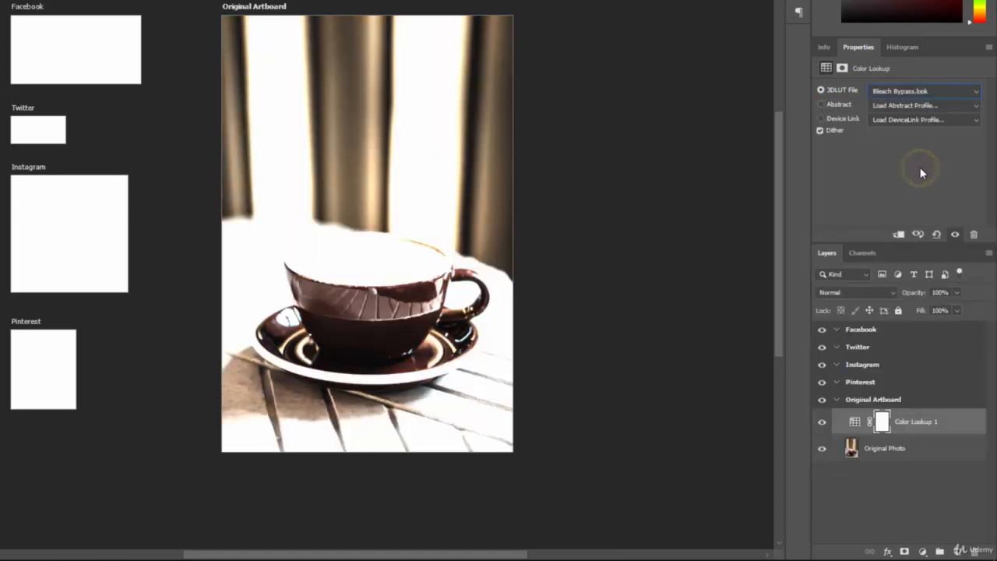
left_click(896, 91)
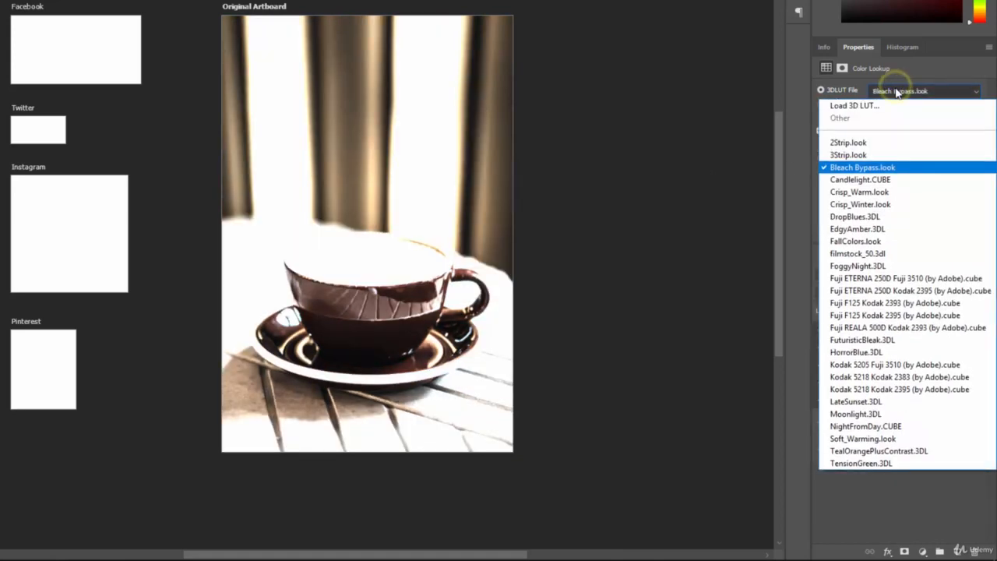
left_click(885, 195)
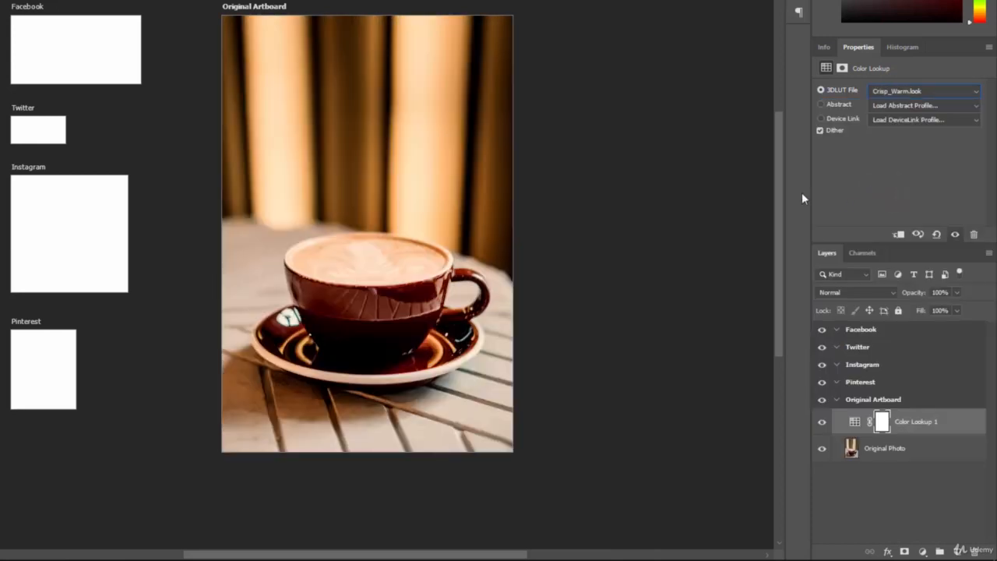
left_click(911, 91)
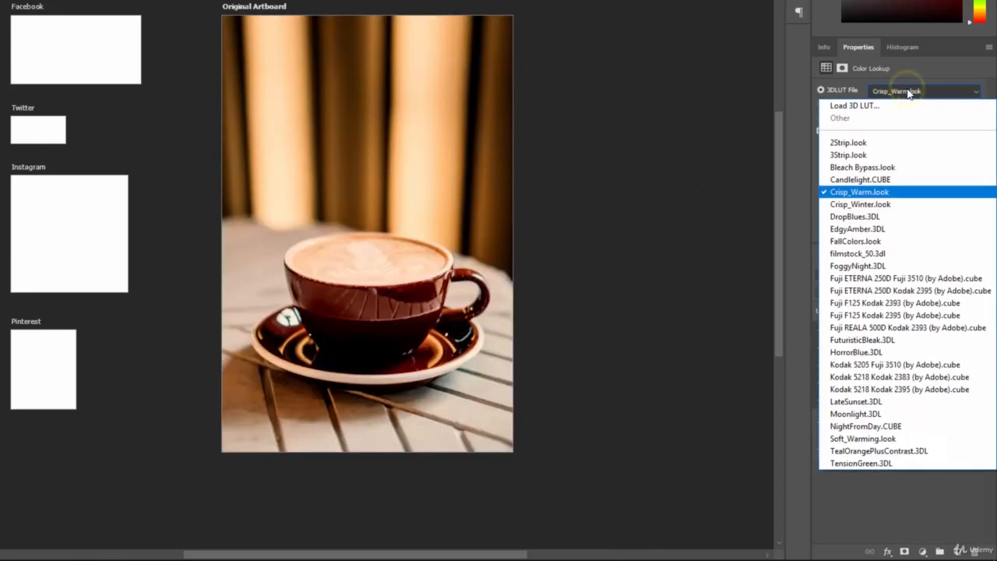
left_click(878, 218)
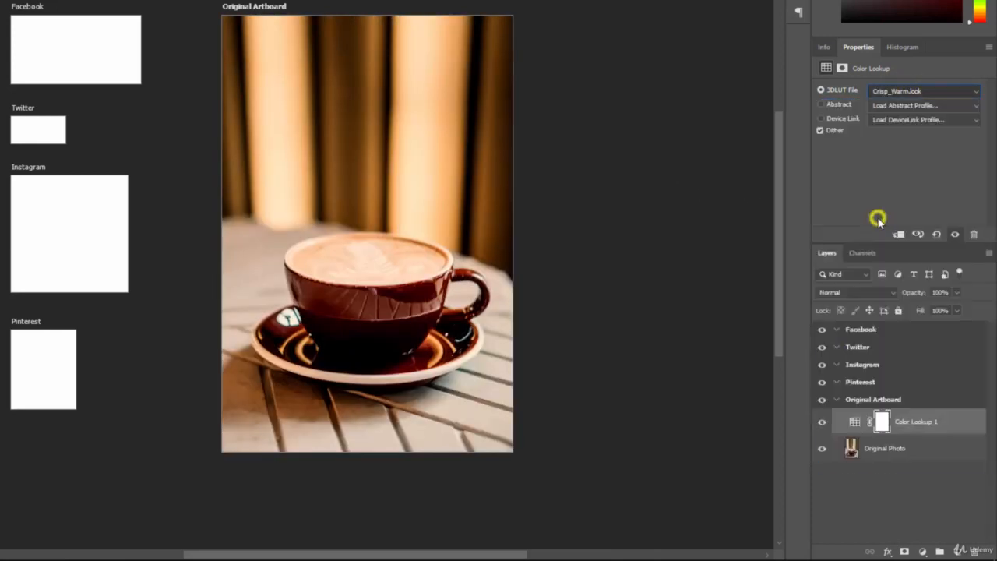
left_click(892, 91)
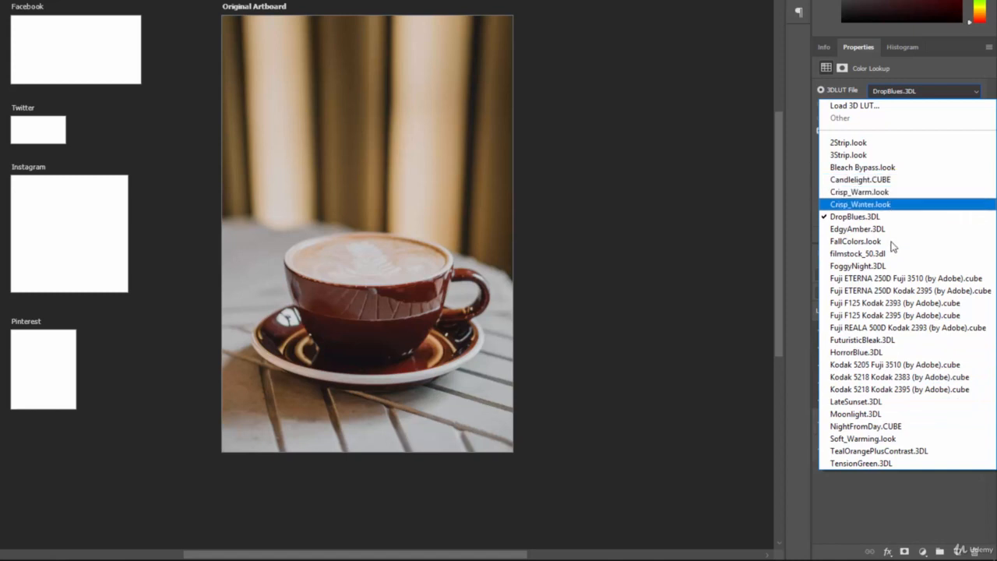
left_click(875, 192)
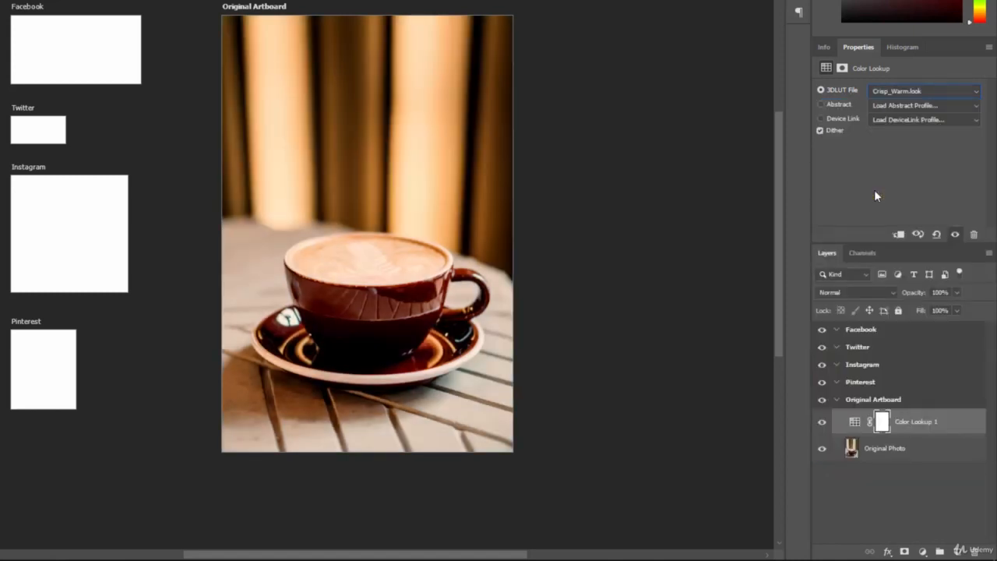
Compare the photo with and without the Color Lookup effect by toggling the adjustment layer's visibility.
left_click(823, 423)
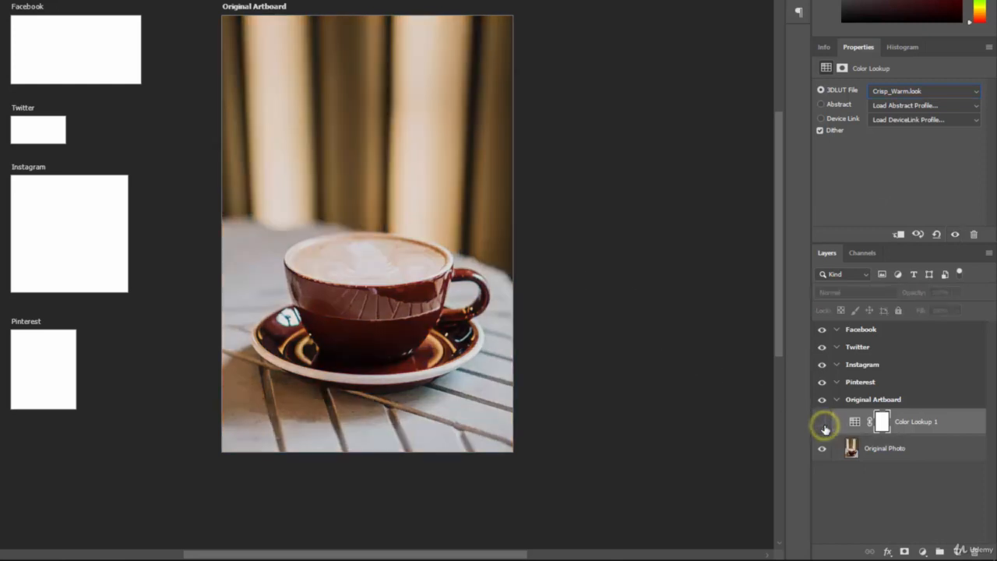
left_click(824, 425)
left_click(824, 426)
left_click(824, 426)
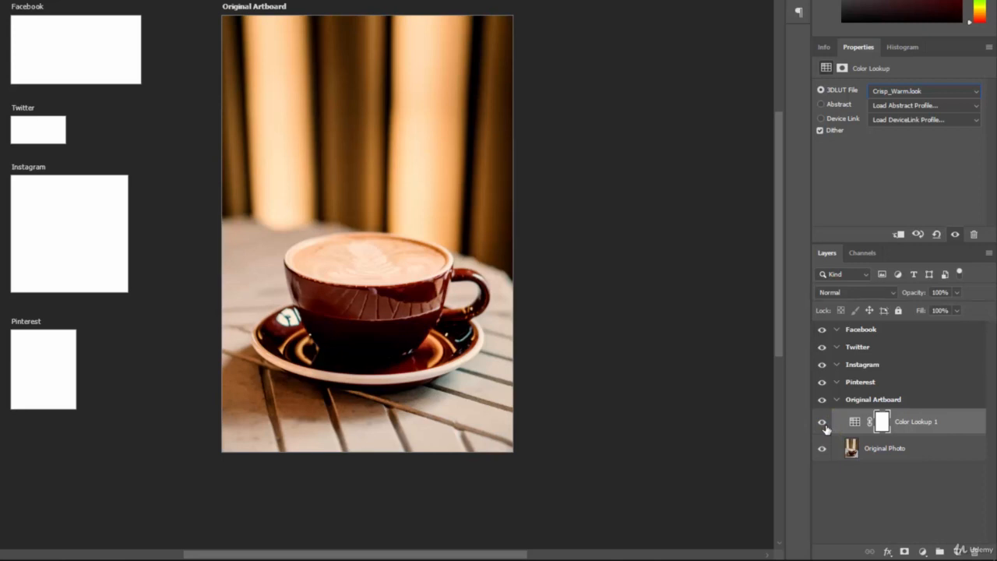
left_click(824, 425)
left_click(824, 426)
Lower the Color Lookup layer's opacity to 70%.
left_click(957, 293)
left_click(957, 309)
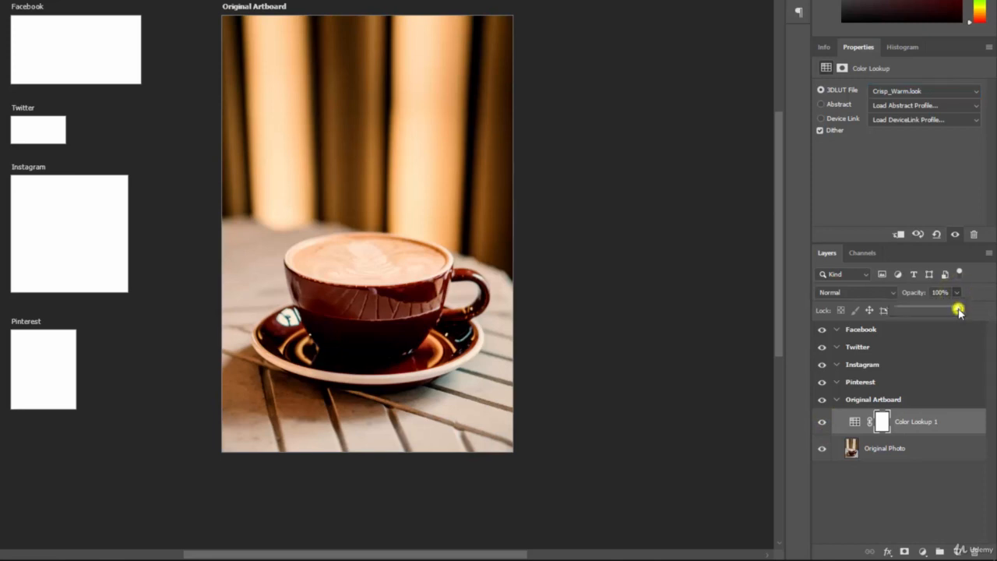
mouse_move(957, 310)
left_mouse_down()
mouse_move(892, 311)
mouse_move(981, 320)
mouse_move(939, 312)
left_mouse_up()
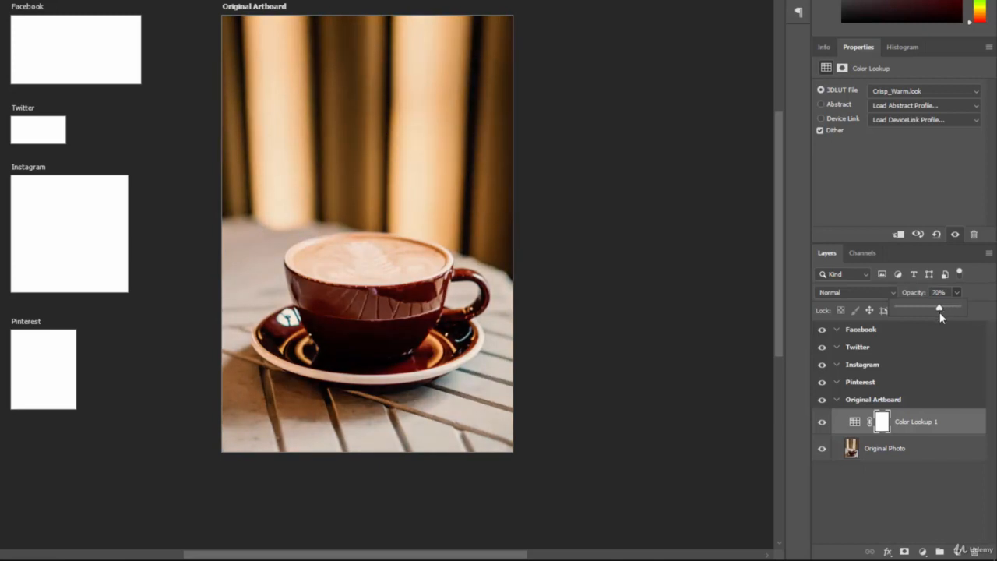
left_click(980, 301)
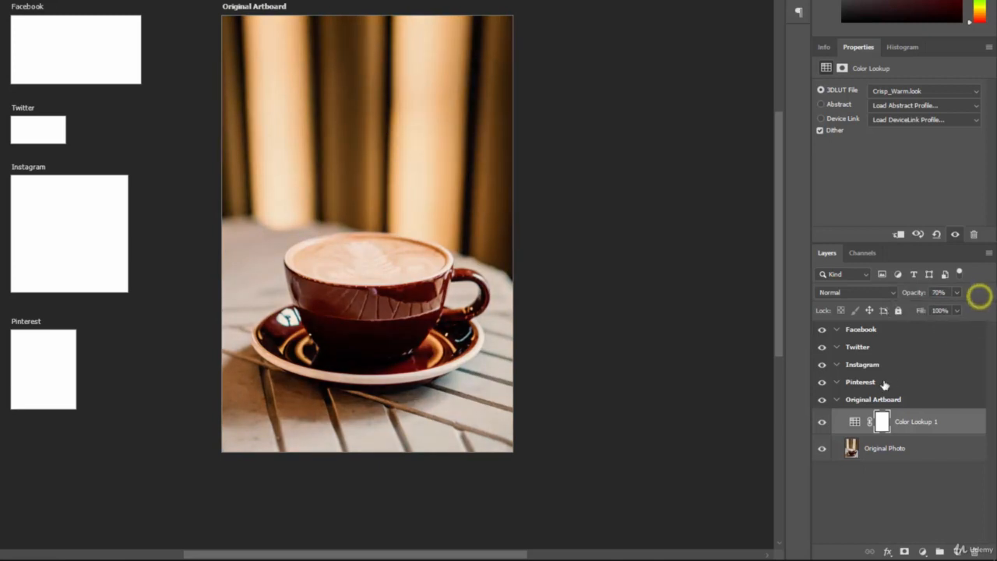
Hide and show the Color Lookup layer again to judge the effect at the reduced opacity.
left_click(822, 421)
left_click(822, 423)
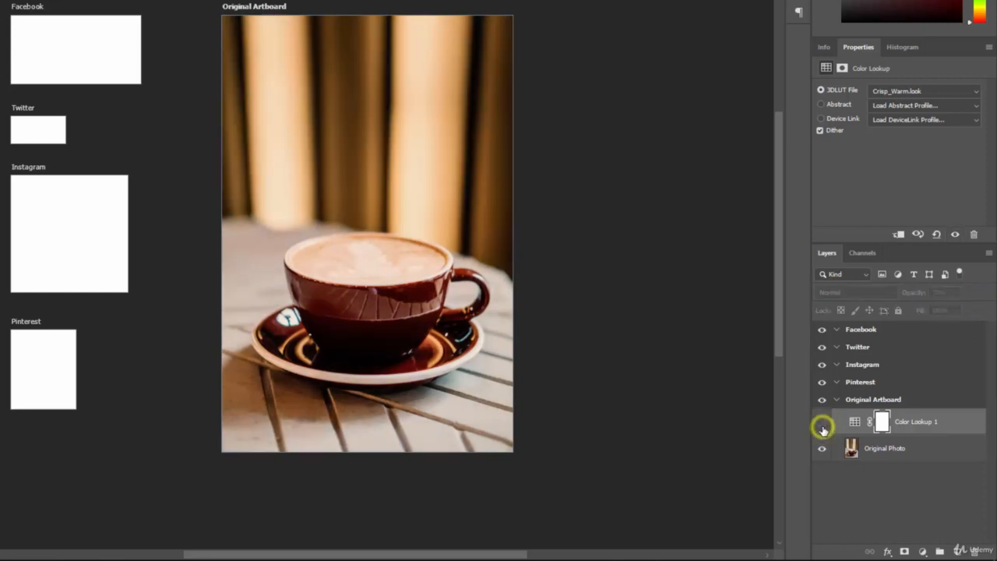
left_click(822, 423)
left_click(822, 423)
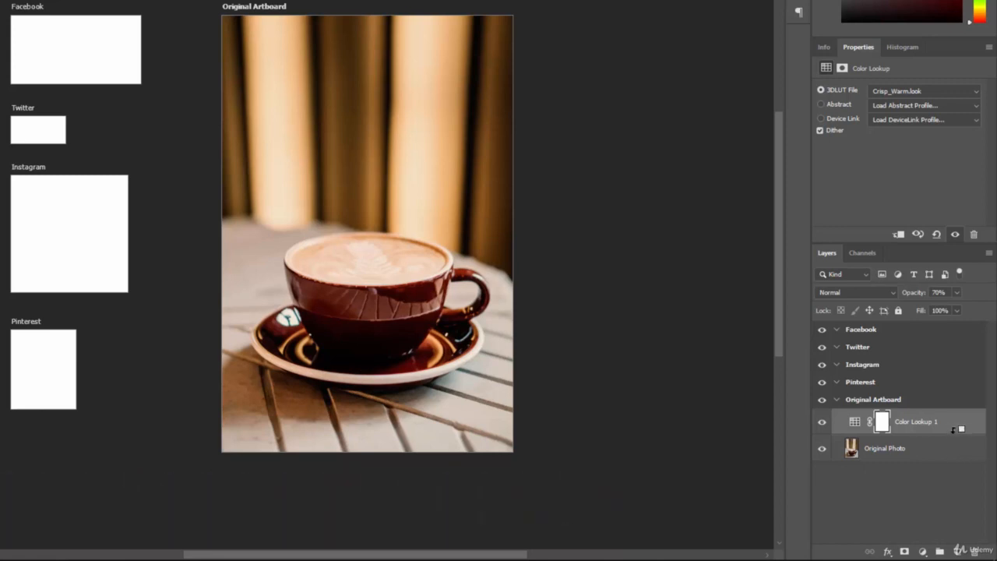
Clip the Color Lookup layer to Original Photo, and group the two layers together.
left_click(956, 428, "alt")
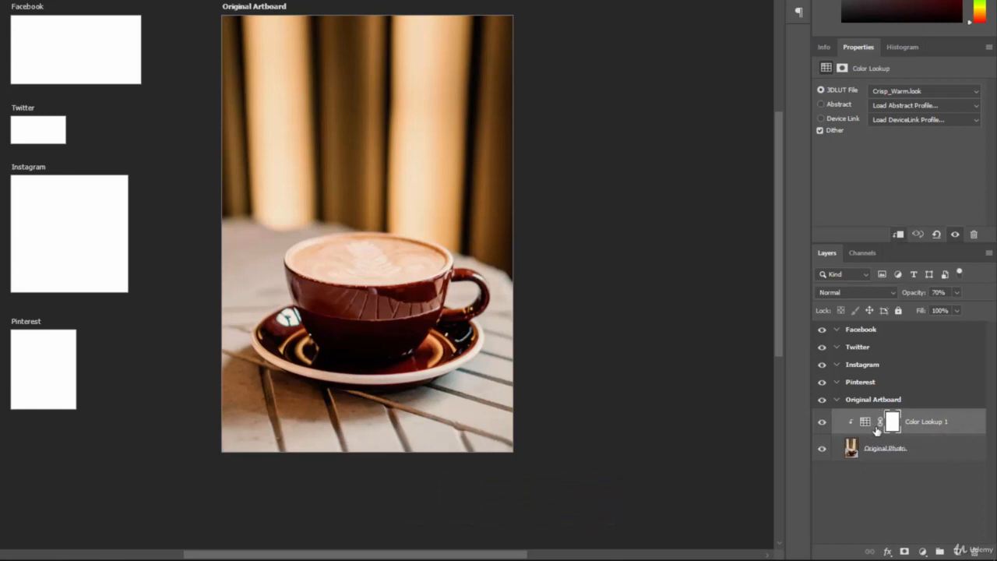
left_click(925, 450)
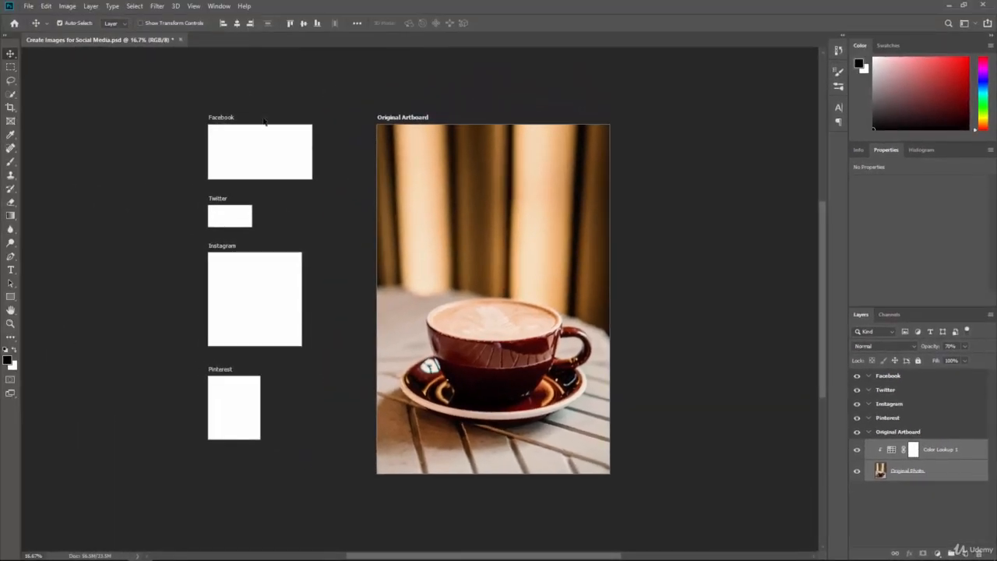
left_click(91, 6)
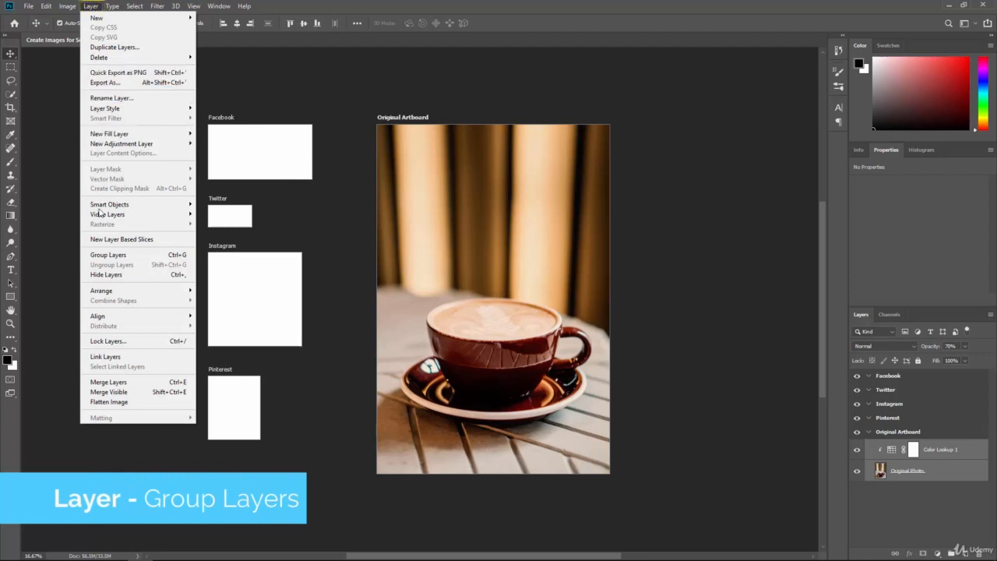
left_click(144, 256)
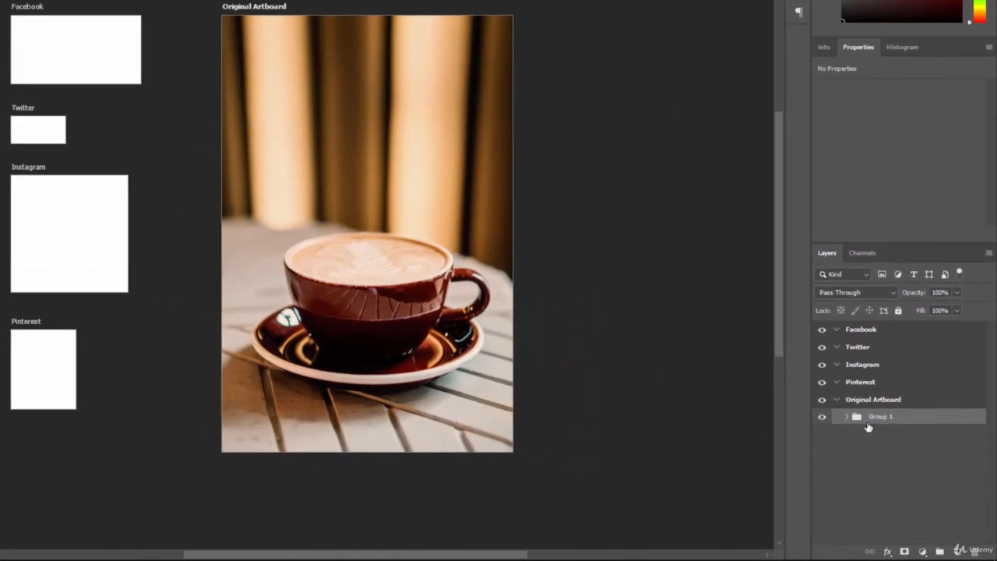
left_click(847, 418)
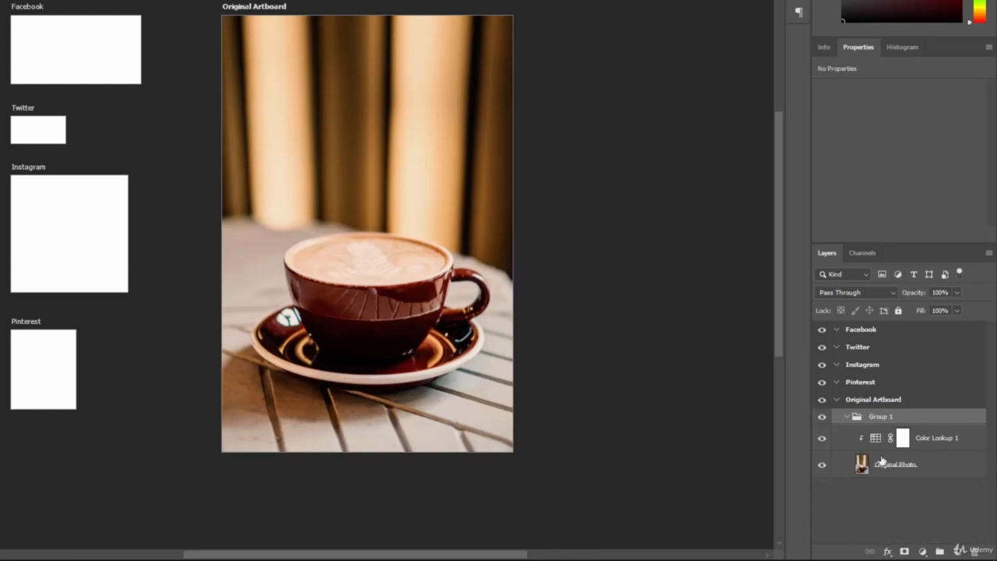
left_click(848, 418)
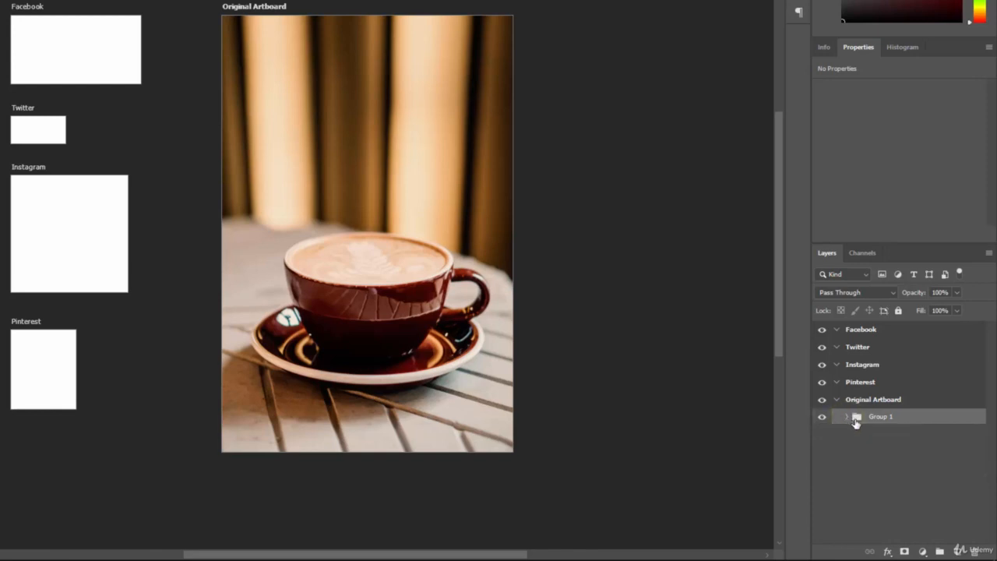
Rename the new layer group as Original Image Group, and check which layers it contains.
double_click(878, 417)
type("Original Image Group")
key("Return")
left_click(845, 416)
left_click(845, 417)
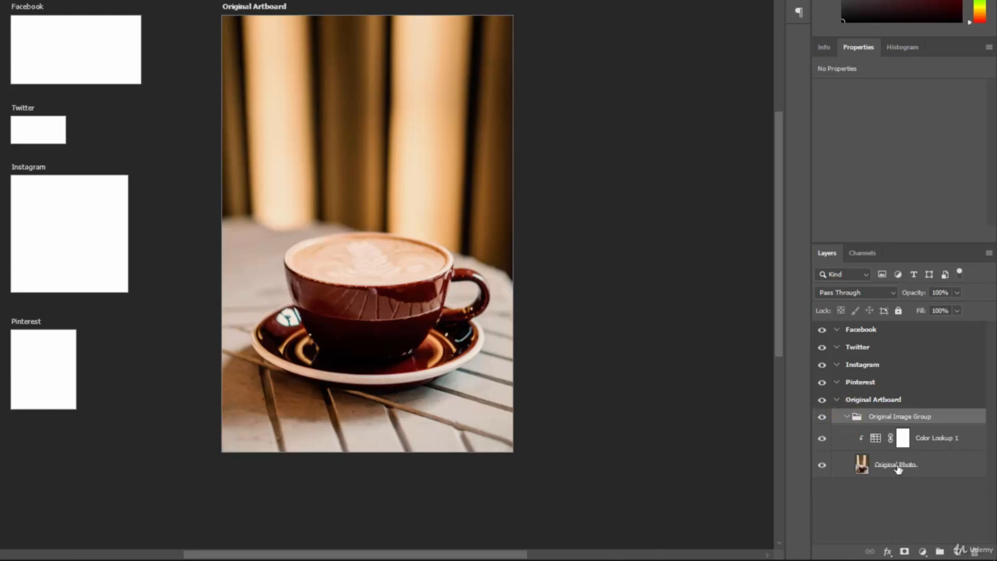
left_click(847, 418)
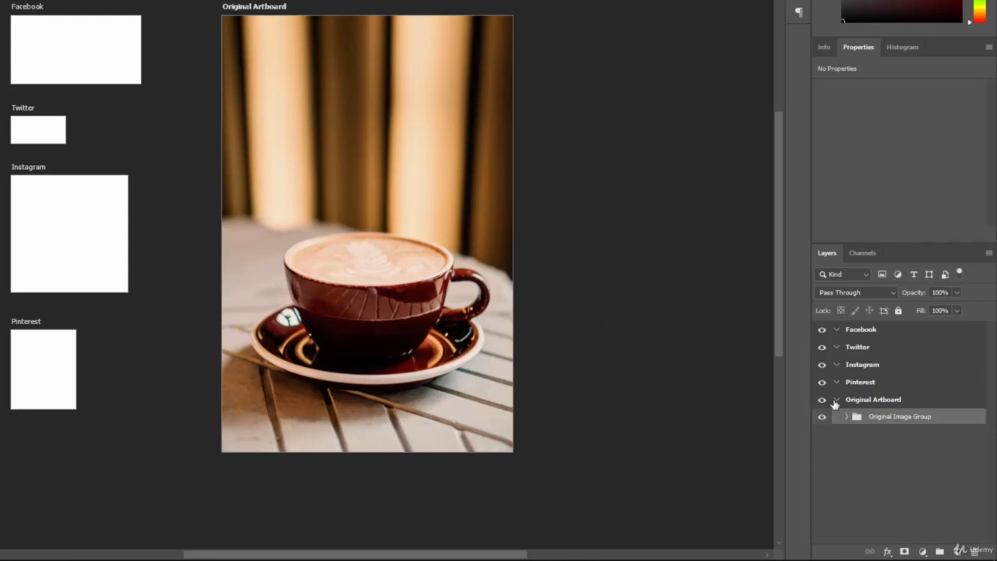
Sample a dark brown from the lower part of the coffee cup with the Eyedropper as the foreground color.
left_click_drag(427, 182, 409, 162)
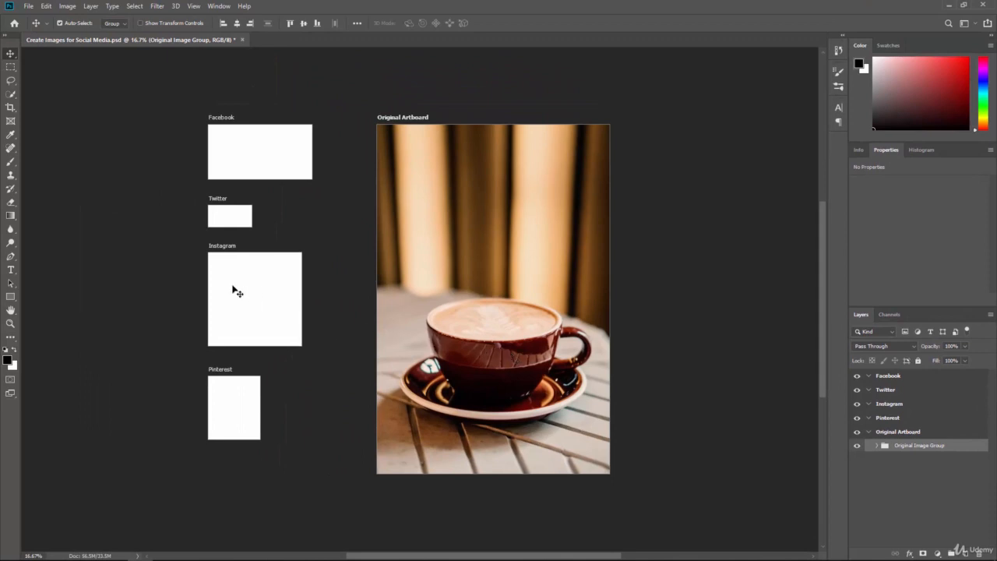
left_click(10, 138)
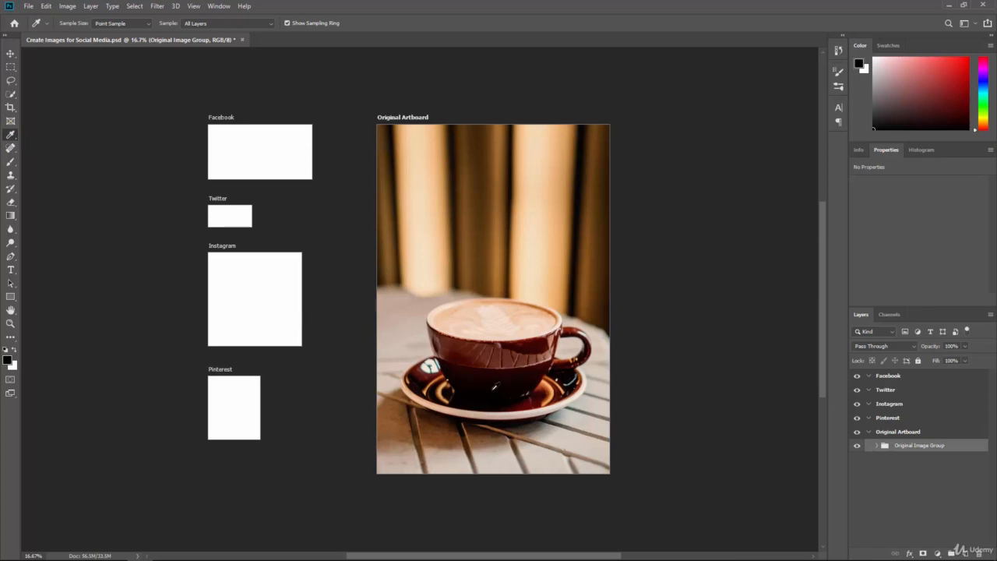
mouse_move(492, 390)
left_mouse_down()
mouse_move(489, 381)
mouse_move(514, 373)
mouse_move(507, 336)
mouse_move(476, 316)
mouse_move(486, 382)
mouse_move(516, 383)
mouse_move(496, 390)
mouse_move(507, 388)
mouse_move(493, 380)
left_mouse_up()
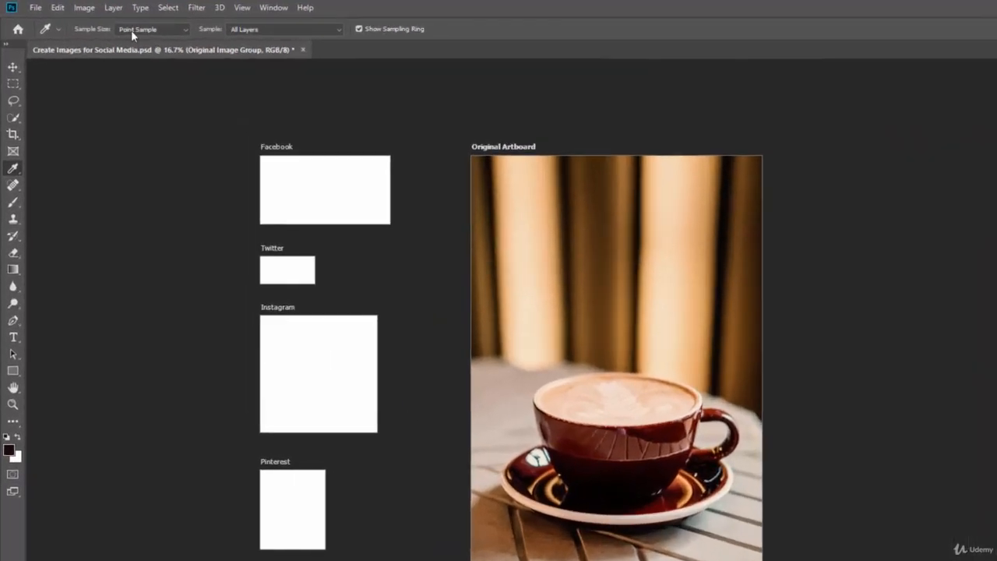
Set the Eyedropper's sample size to 5 by 5 Average and resample the dark brown of the cup.
left_click(115, 23)
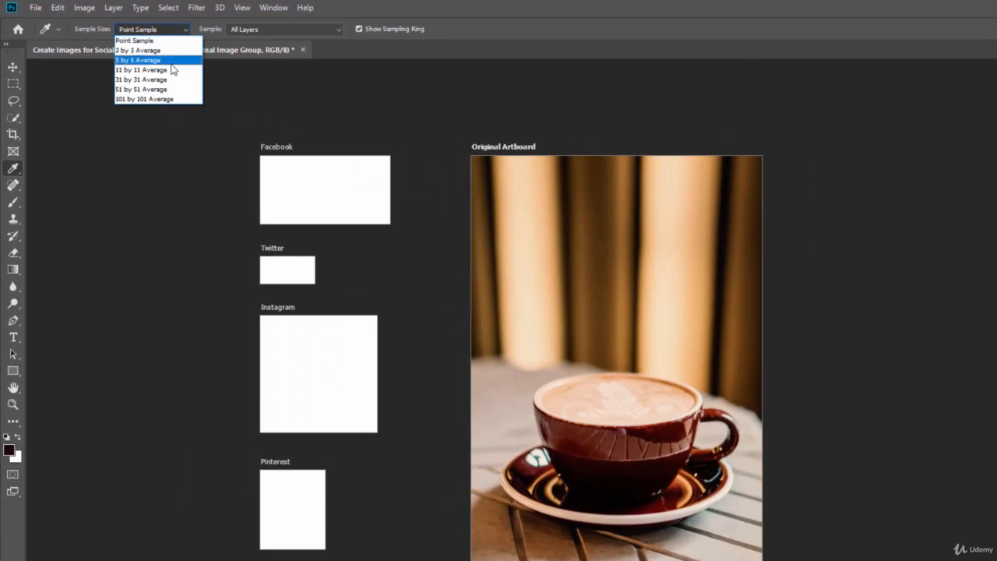
left_click(159, 60)
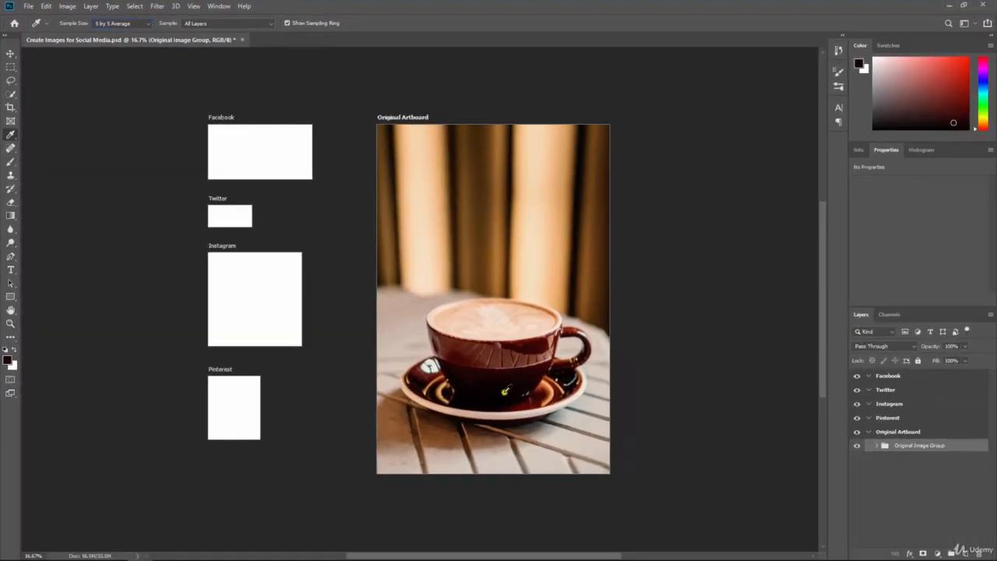
left_click(505, 391)
left_click_drag(504, 383, 531, 369)
Set the Eyedropper's sample size to 11 by 11 Average, and bring up the color swatches.
left_click(117, 22)
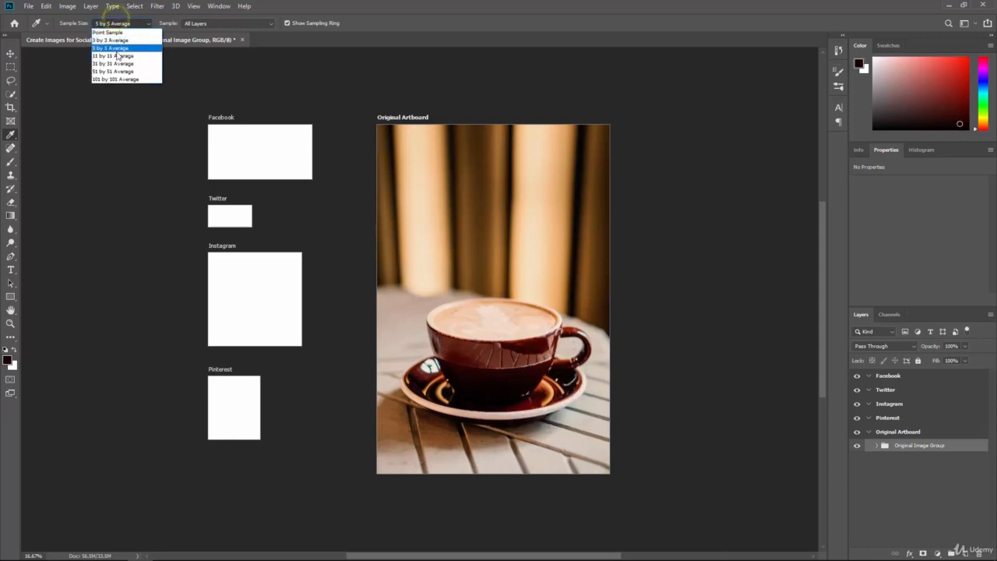
left_click(116, 54)
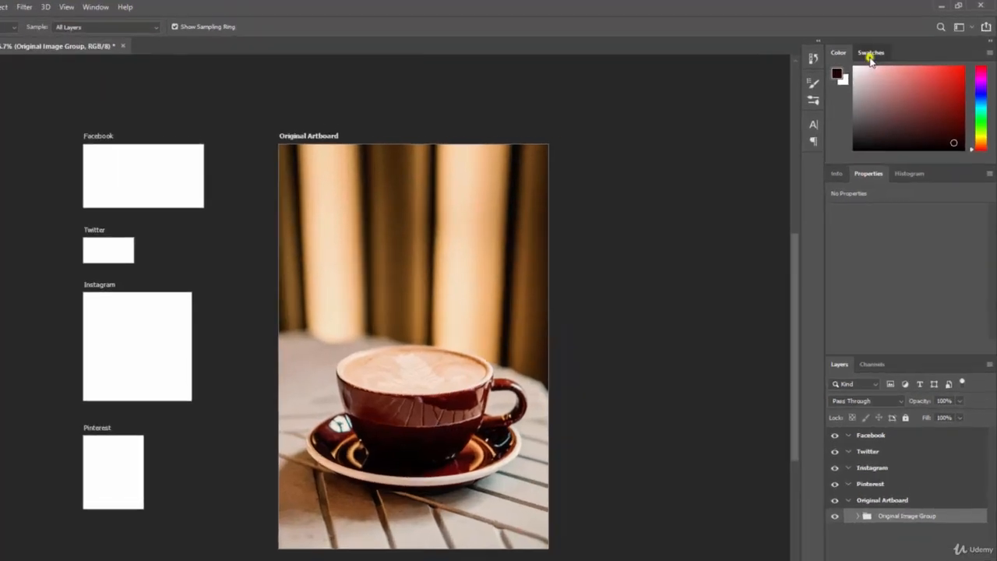
left_click(888, 45)
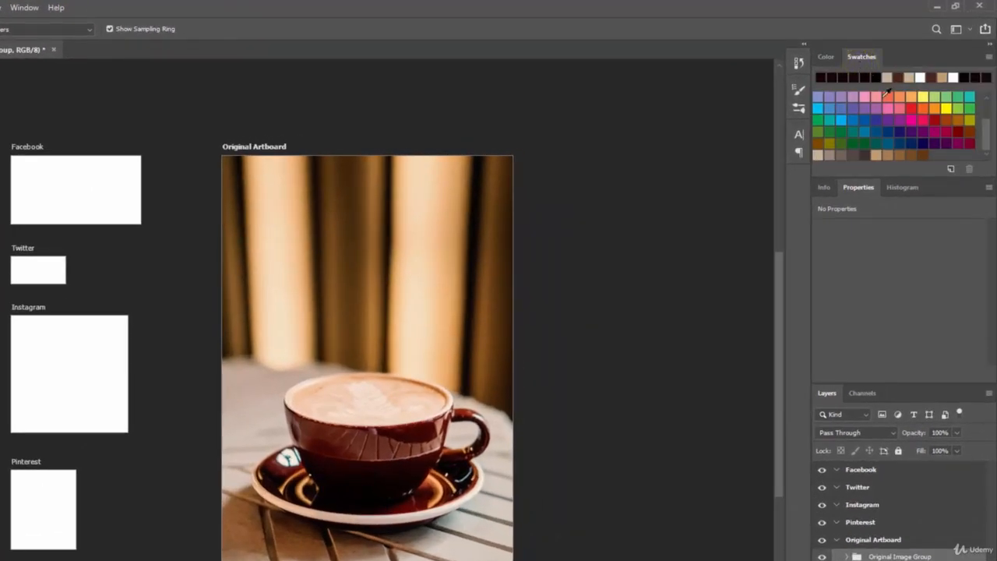
Save the sampled dark brown as a new color swatch named Dark Coffee Bean, keeping it added to the current library.
left_click(951, 171)
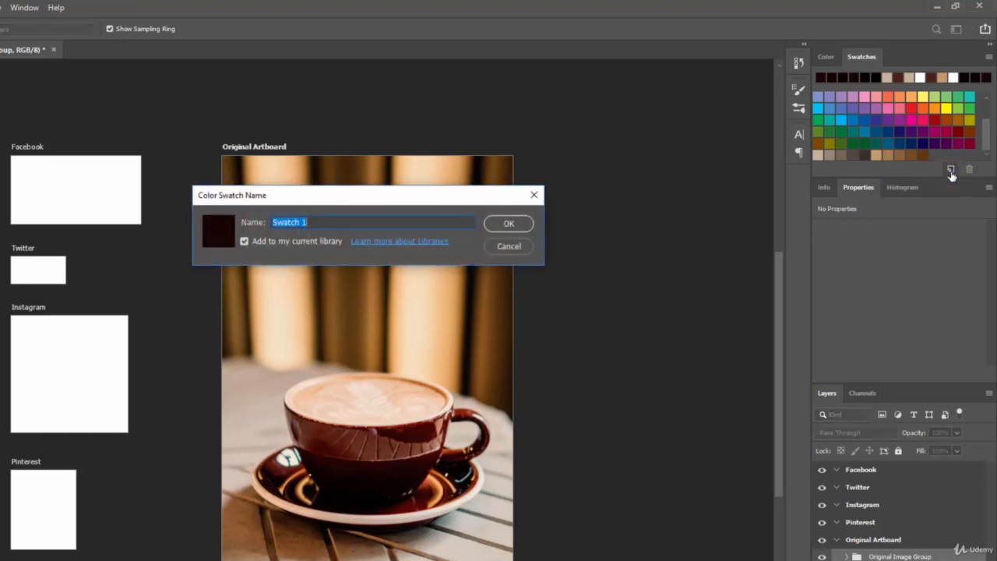
type("Dark Coffee")
type(" Bean")
key("Return")
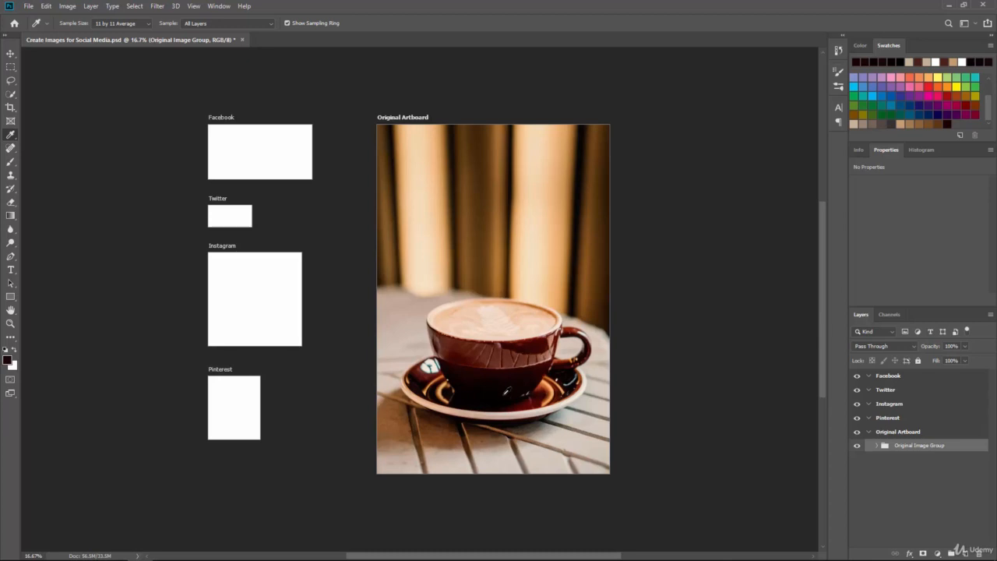
Sample the reddish brown on the upper side of the coffee cup and save it as a swatch named Medium Coffee Brown.
left_click(459, 355)
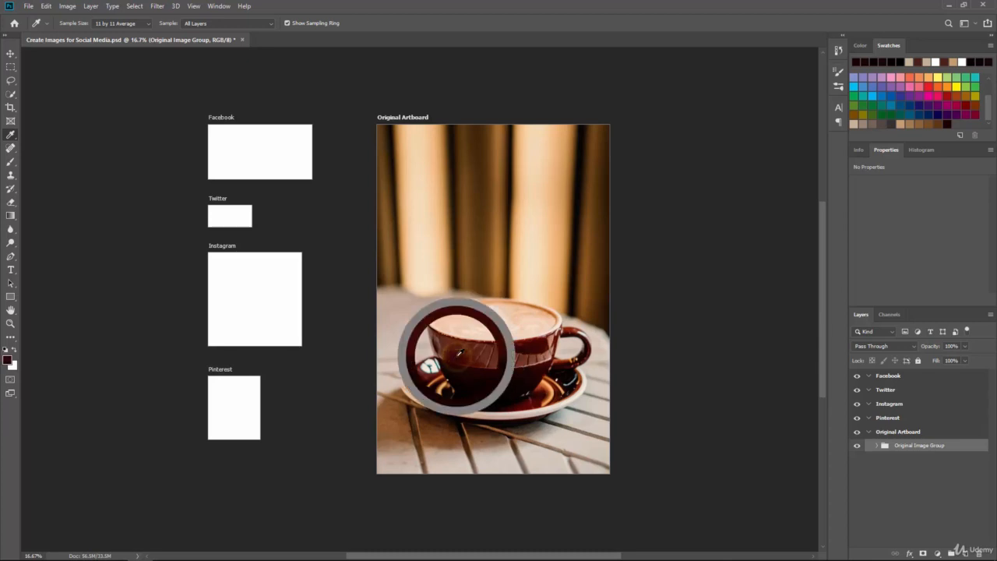
left_click(959, 135)
type("Medium Coffee Brown")
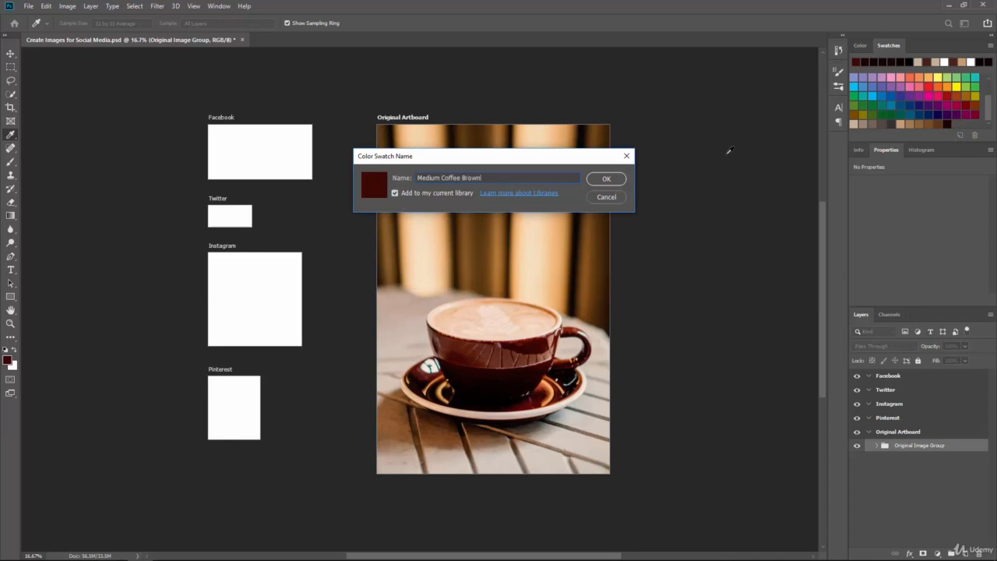
key("Return")
Sample the lighter reddish brown on the saucer beside the cup's base and save it as a swatch named Light Coffee Brown.
left_click(555, 394)
left_click(963, 134)
type("Li")
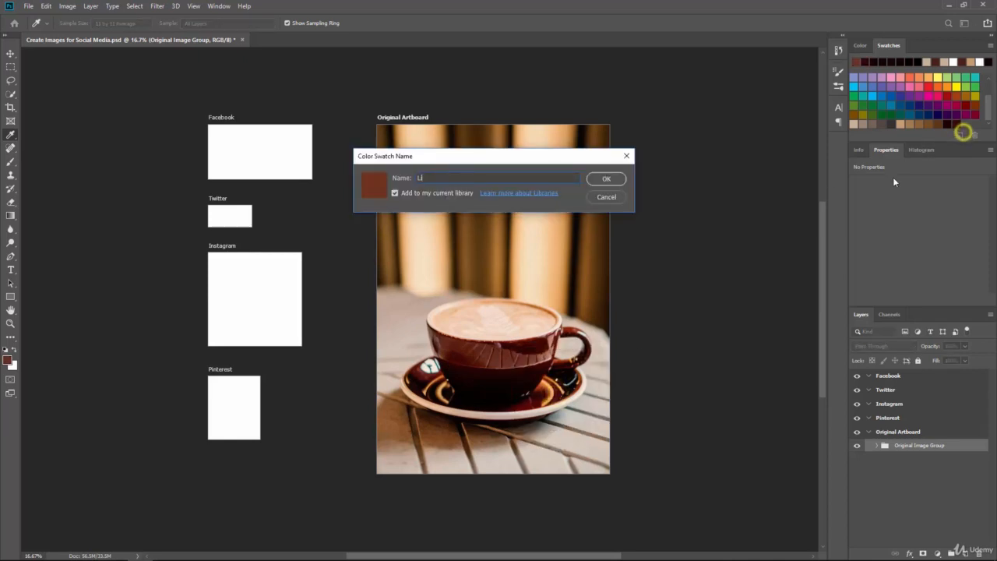
type("ght Coffee Brown")
key("Return")
Sample the golden cream of the curtain behind the cup and save it as a swatch named Cream Satin.
left_click(586, 252)
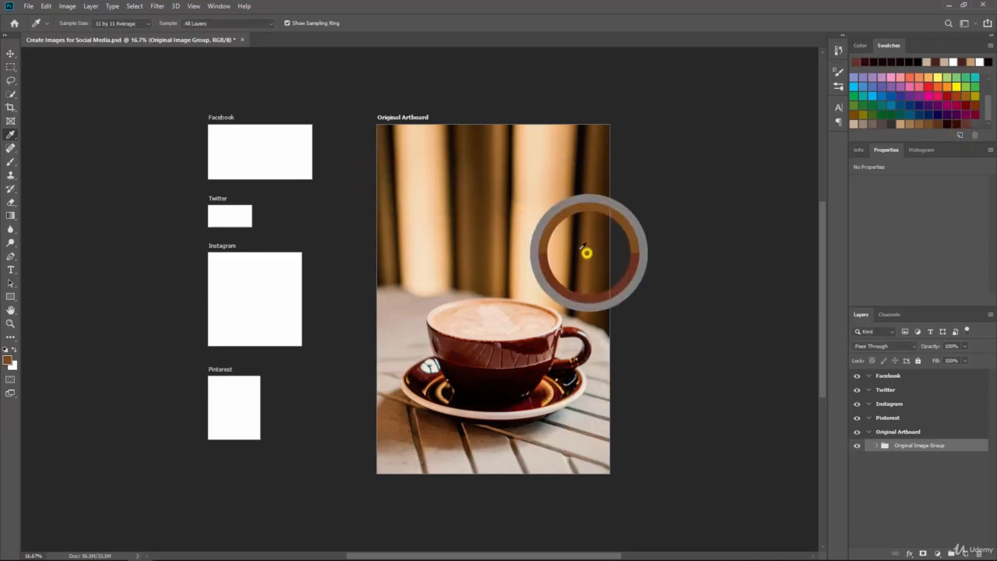
left_click_drag(586, 252, 565, 191)
left_click(959, 135)
type("Cream Sat")
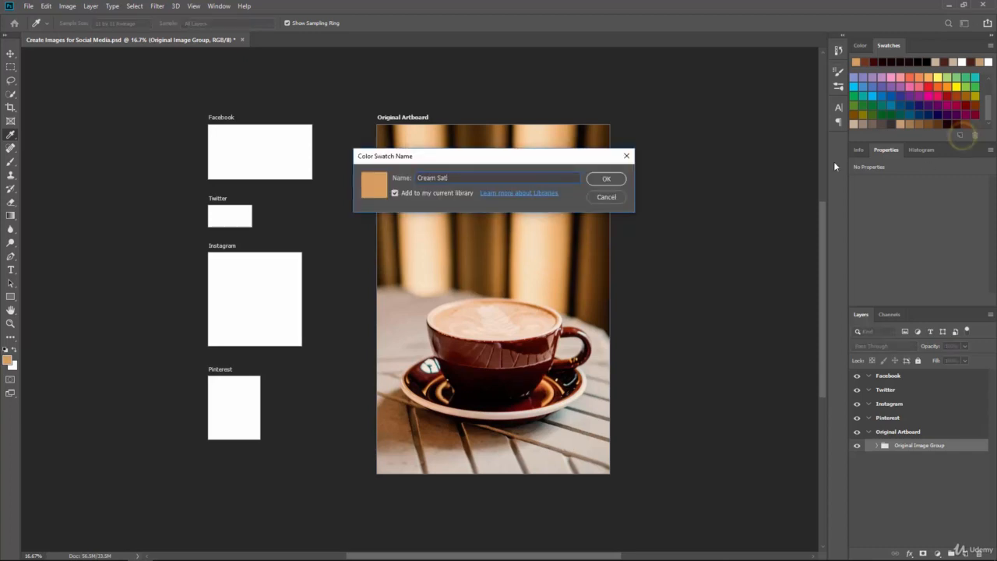
type("in")
key("Return")
Sample the light peach of the coffee's surface in the cup and save it as a new swatch.
left_click(517, 317)
left_click(959, 135)
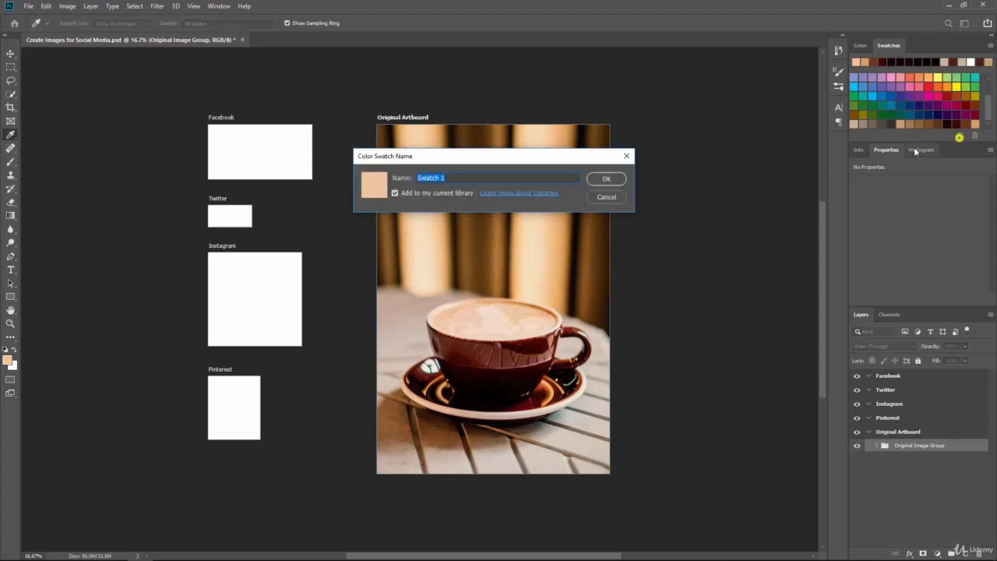
key("Return")
Sample the pale foam pattern in the middle of the coffee and save it as a swatch named Cream Foam.
left_click(503, 319)
left_click(959, 134)
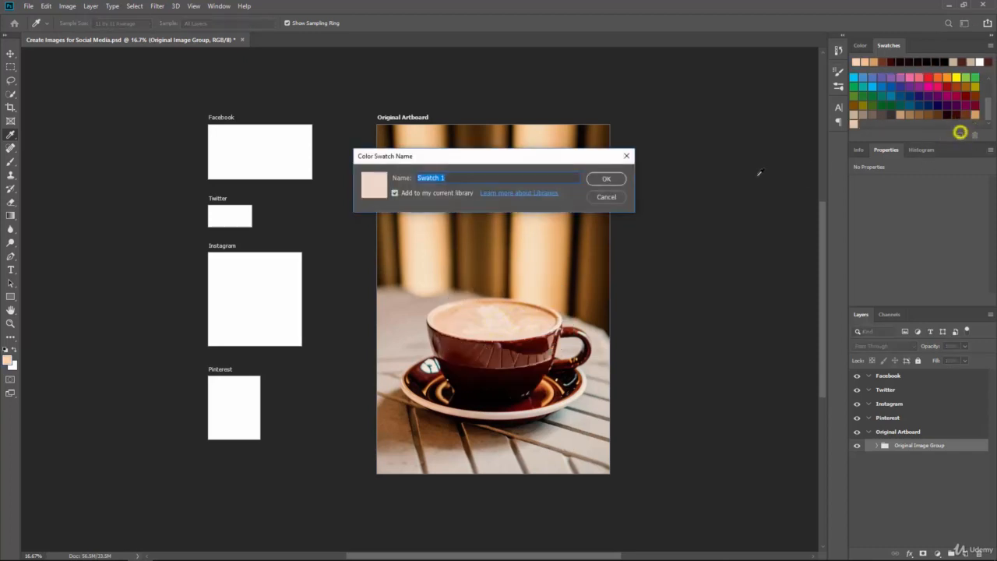
type("Cream Foam")
key("Return")
Sample the light tan of the wooden tabletop below the saucer and save it as a swatch named Tabletop Tan.
left_click_drag(571, 441, 553, 459)
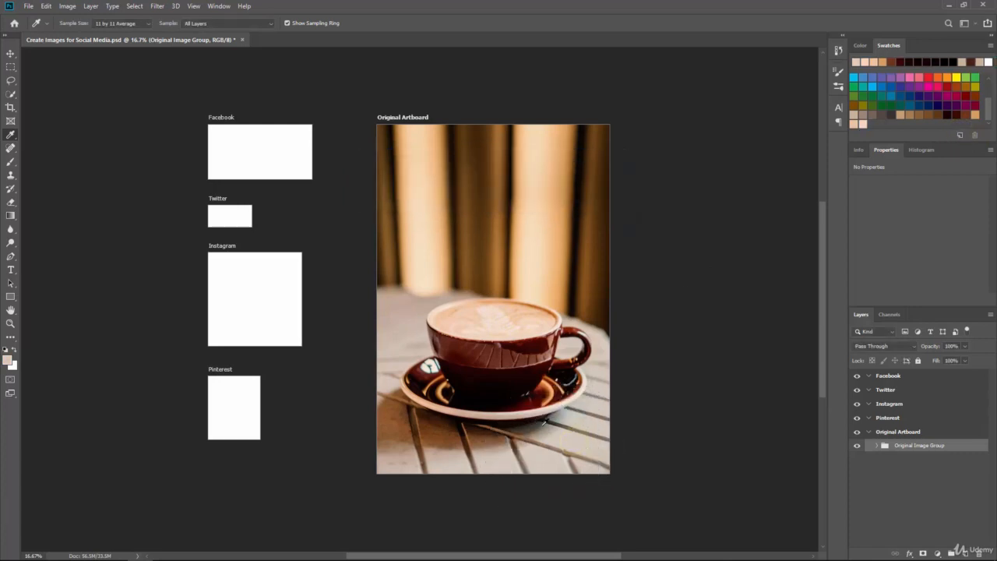
left_click(960, 135)
type("Tabletop Tan")
key("Return")
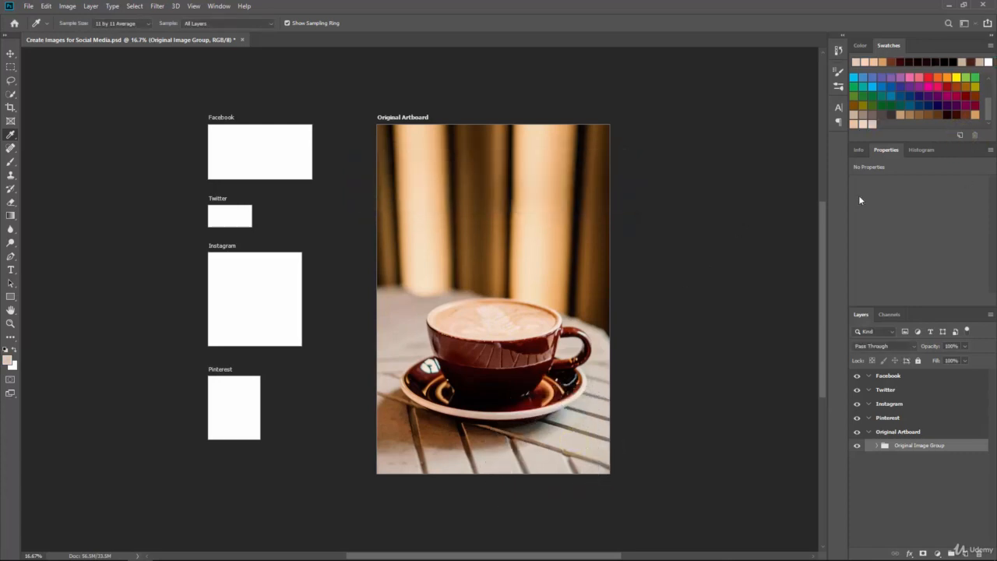